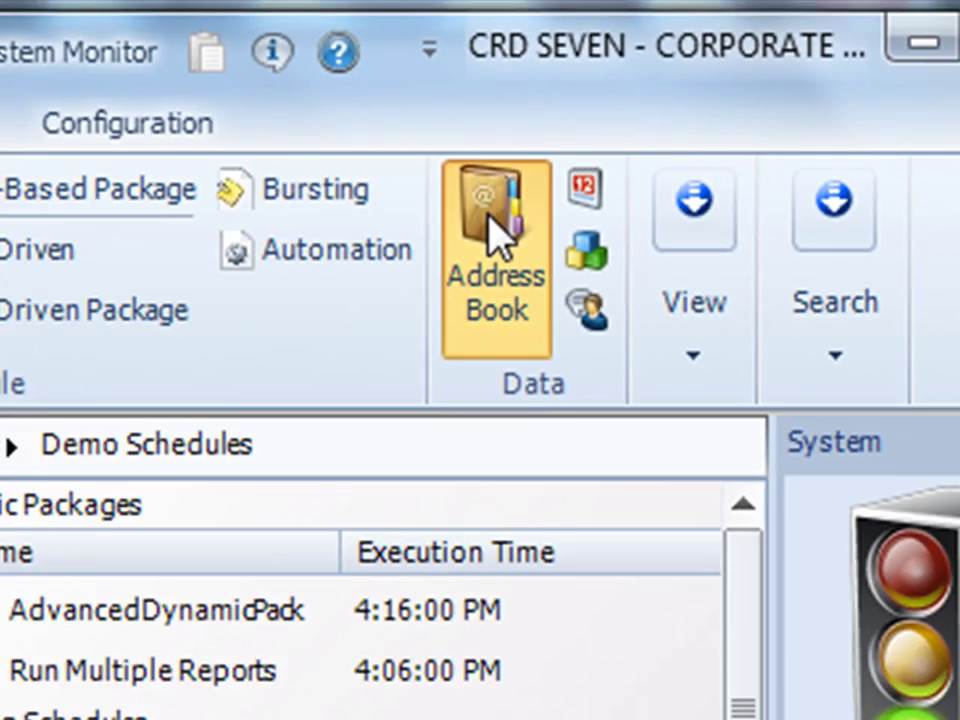
Bring up the Address Book and select Bob Johnson to view his details and email
{"action": "left_click", "coordinate": [437, 300]}
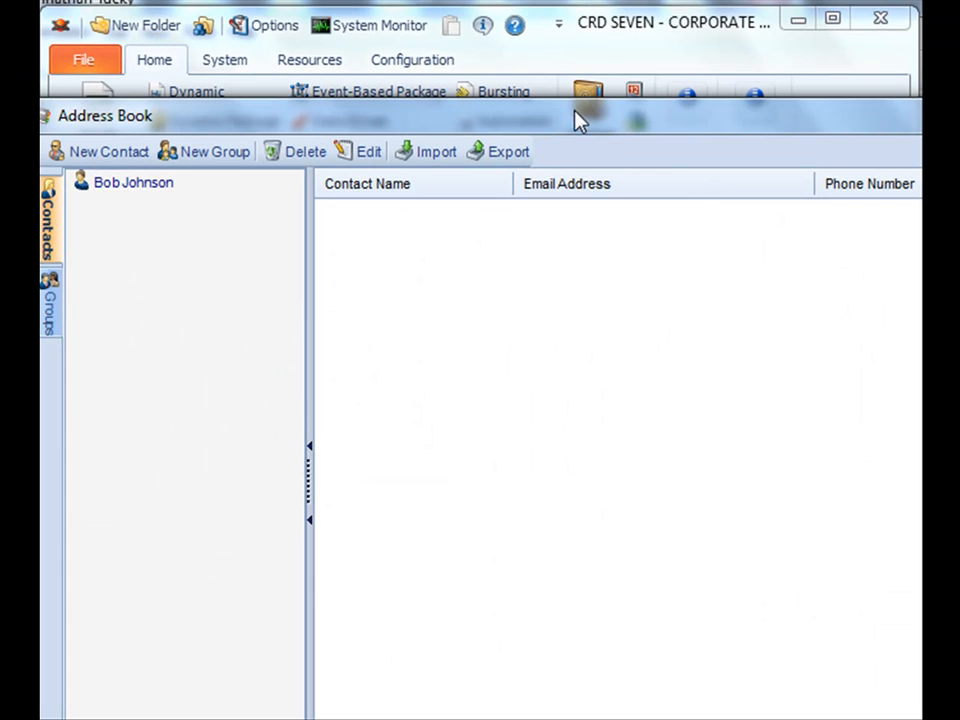
{"action": "left_click_drag", "start_coordinate": [626, 118], "coordinate": [669, 28]}
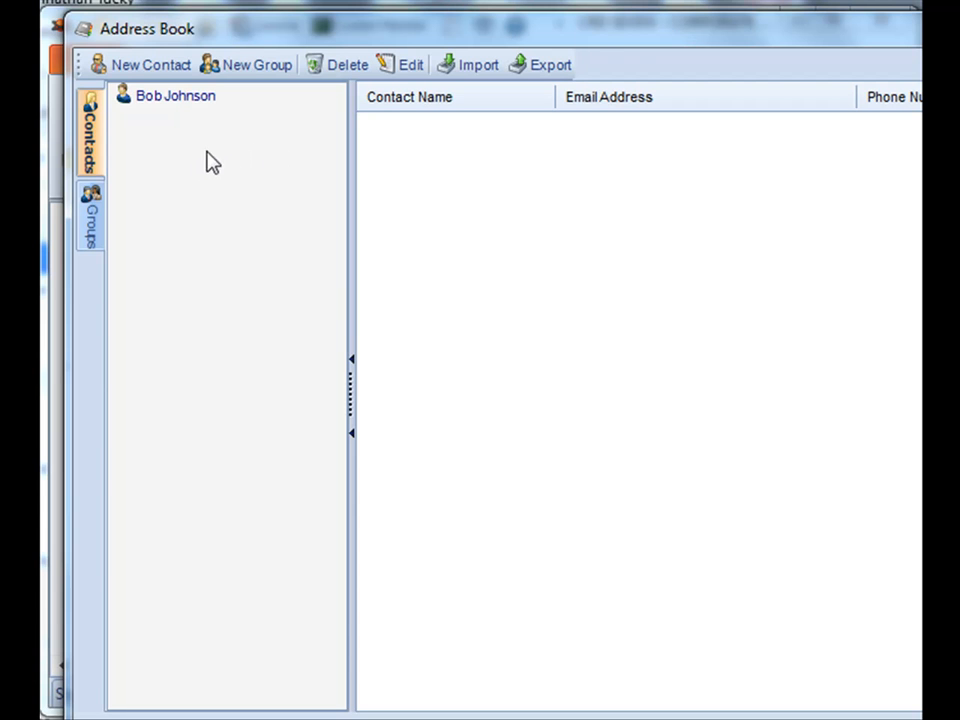
{"action": "left_click", "coordinate": [184, 100]}
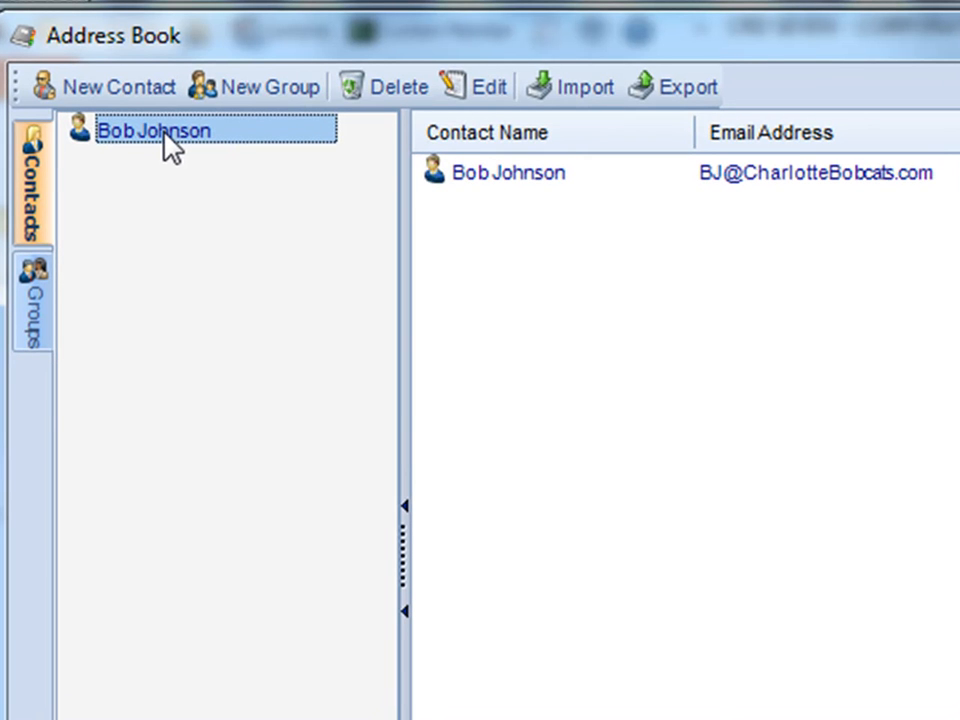
{"action": "double_click", "coordinate": [165, 143]}
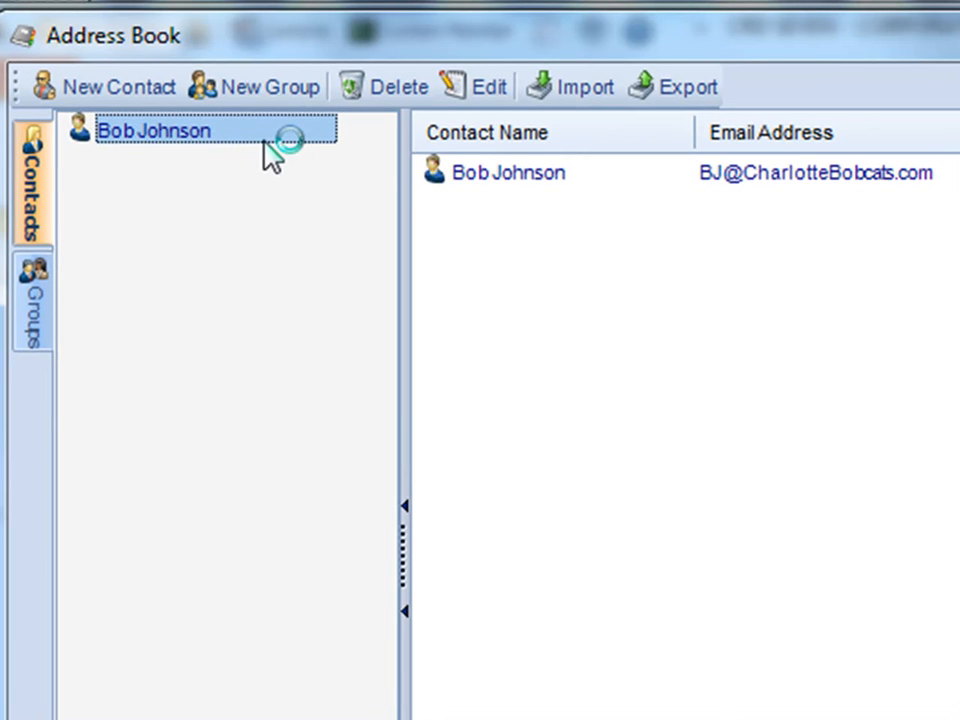
{"action": "left_click", "coordinate": [529, 176]}
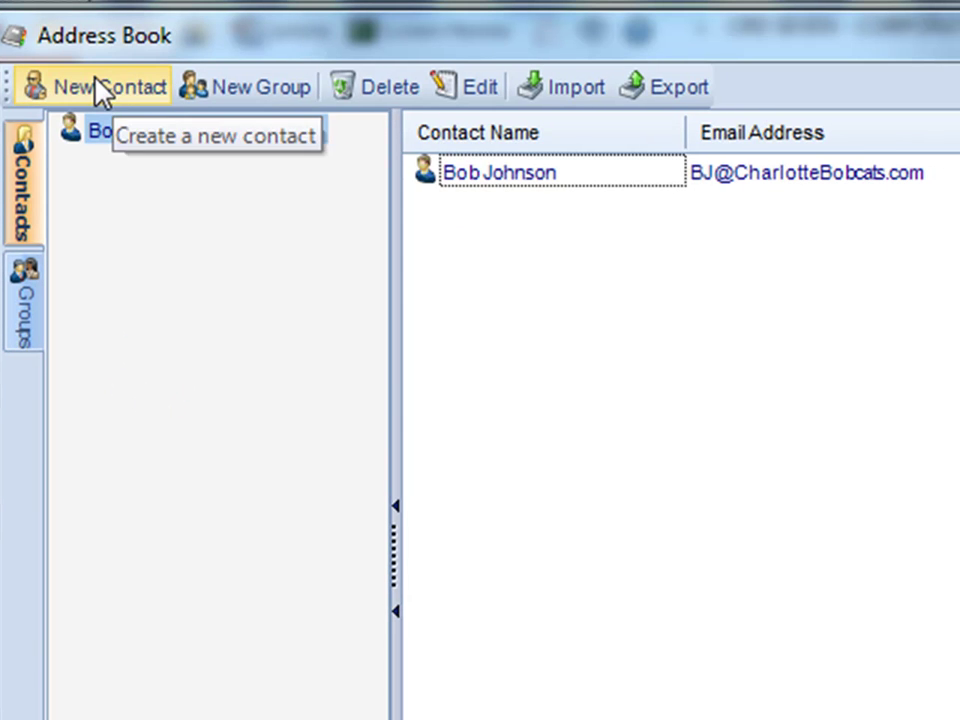
Save John Doe as a new contact with email, phone and fax, then view his details
{"action": "left_click", "coordinate": [100, 95]}
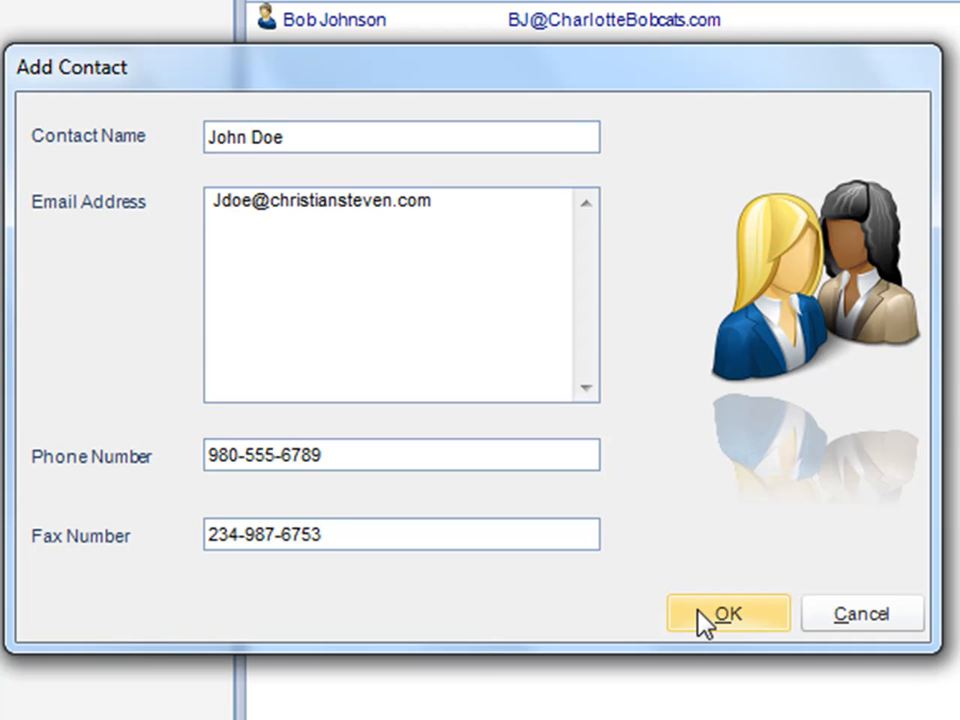
{"action": "left_click", "coordinate": [703, 620]}
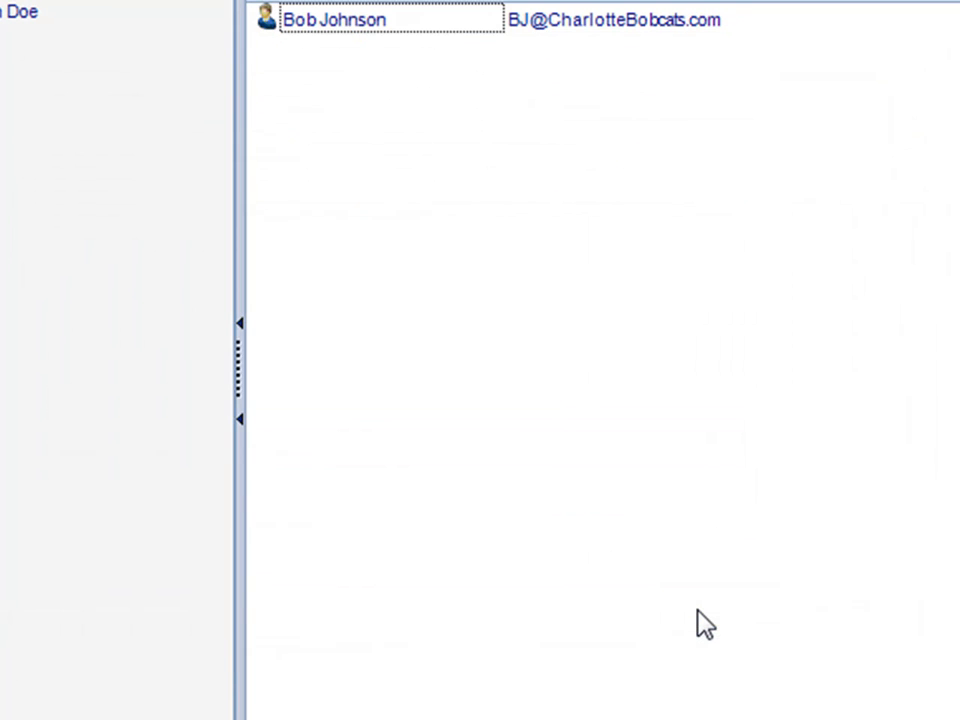
{"action": "left_click", "coordinate": [184, 122]}
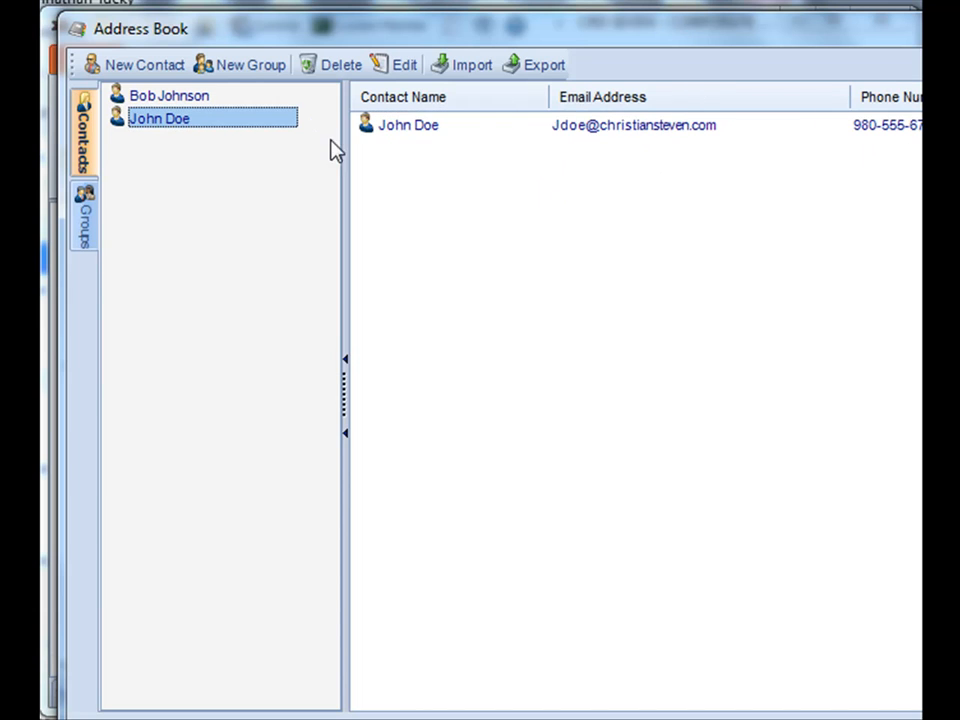
Start a new group named 'The In Crowd' from the Groups list
{"action": "left_click", "coordinate": [88, 238]}
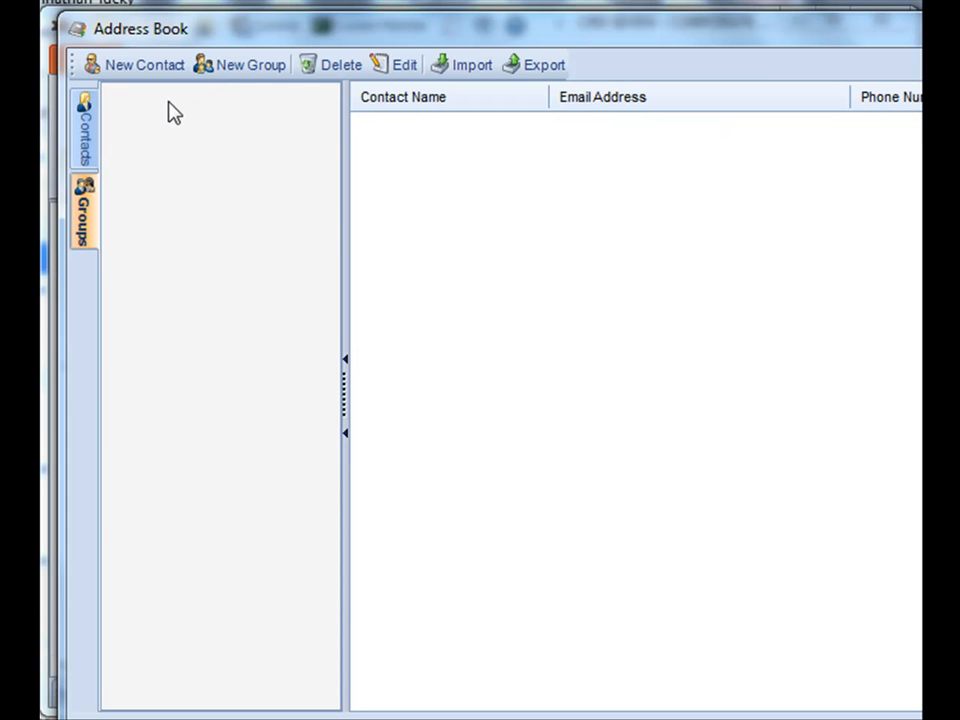
{"action": "left_click", "coordinate": [226, 72]}
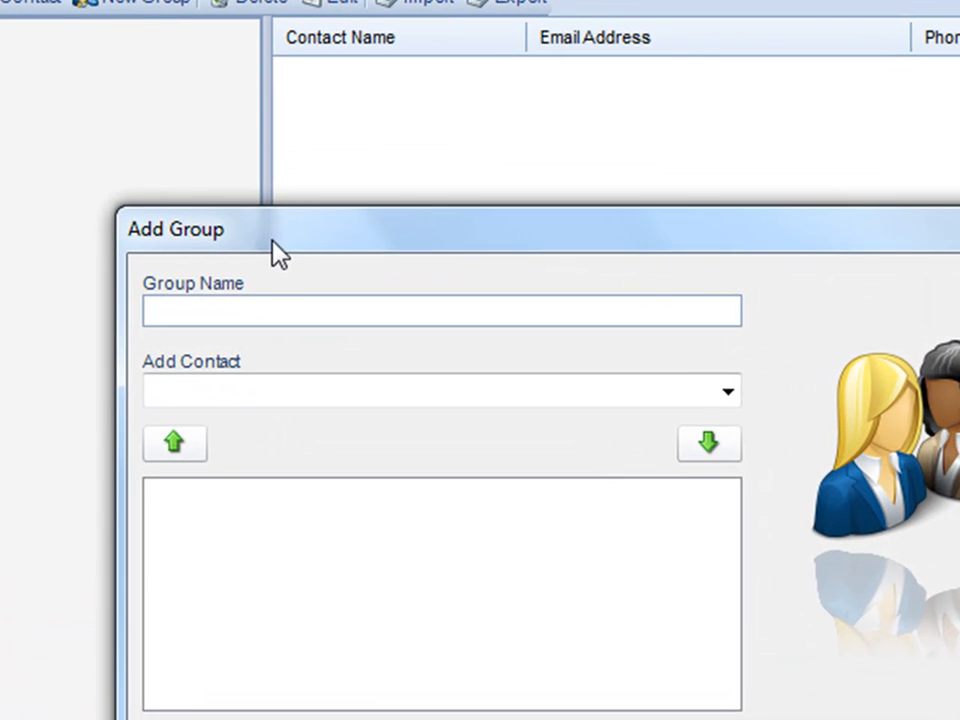
{"action": "left_click_drag", "start_coordinate": [274, 251], "coordinate": [167, 111]}
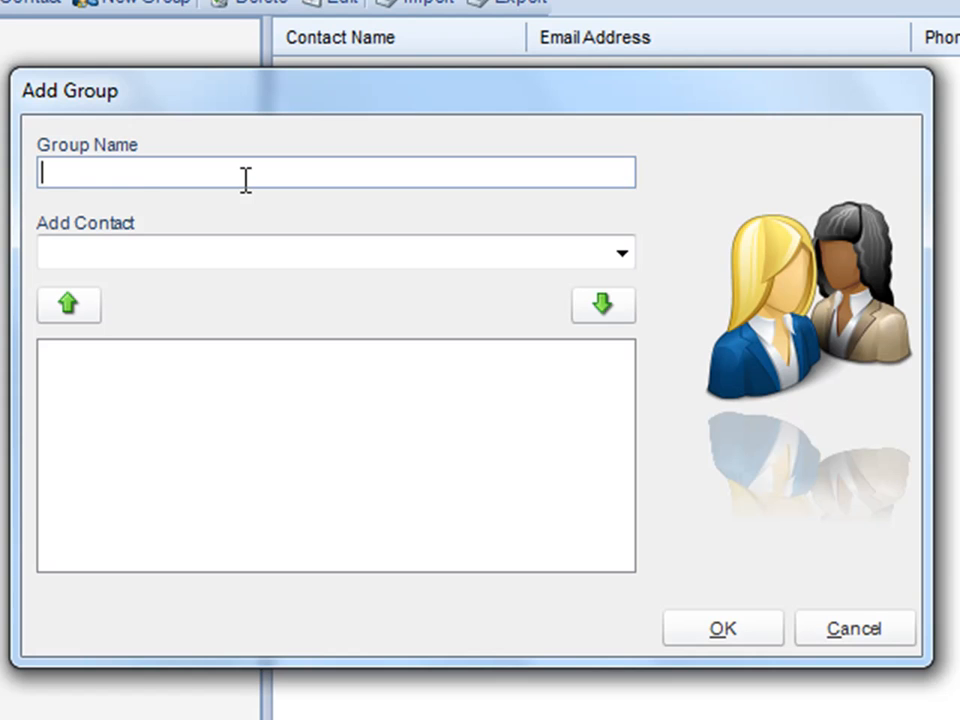
{"action": "type", "text": "The In Crowd"}
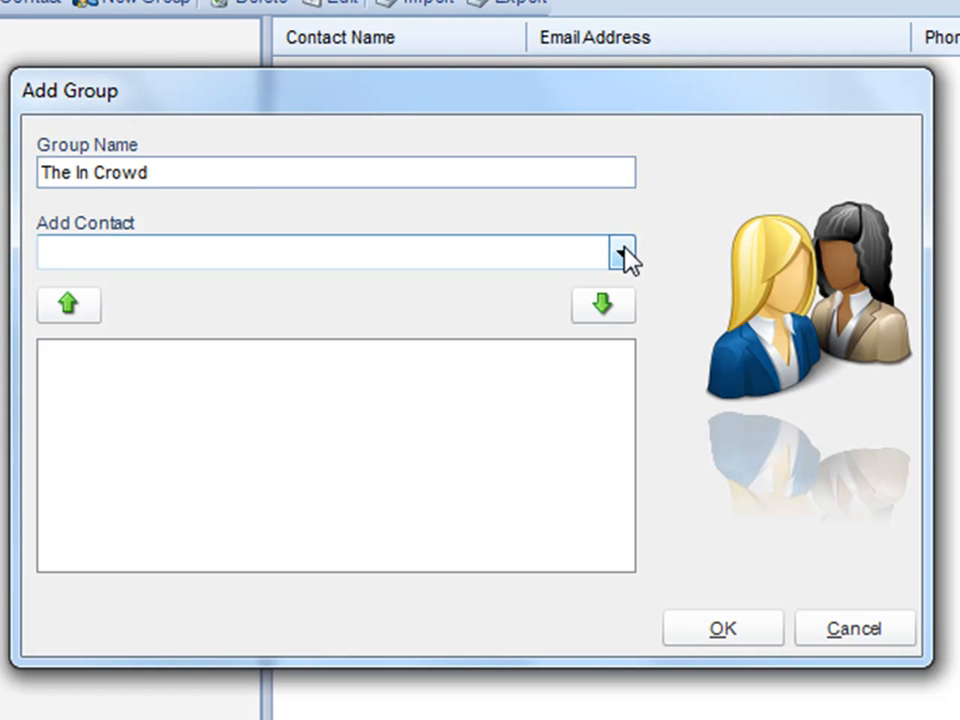
Add Bob Johnson and John Doe as members of the new group
{"action": "left_click", "coordinate": [622, 257]}
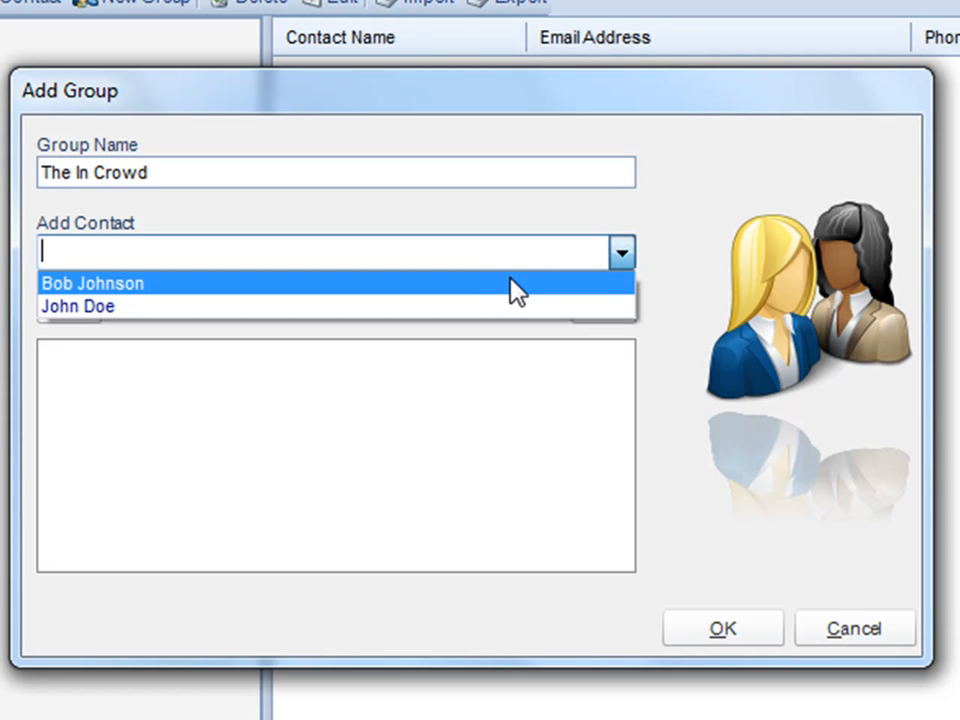
{"action": "left_click", "coordinate": [488, 283]}
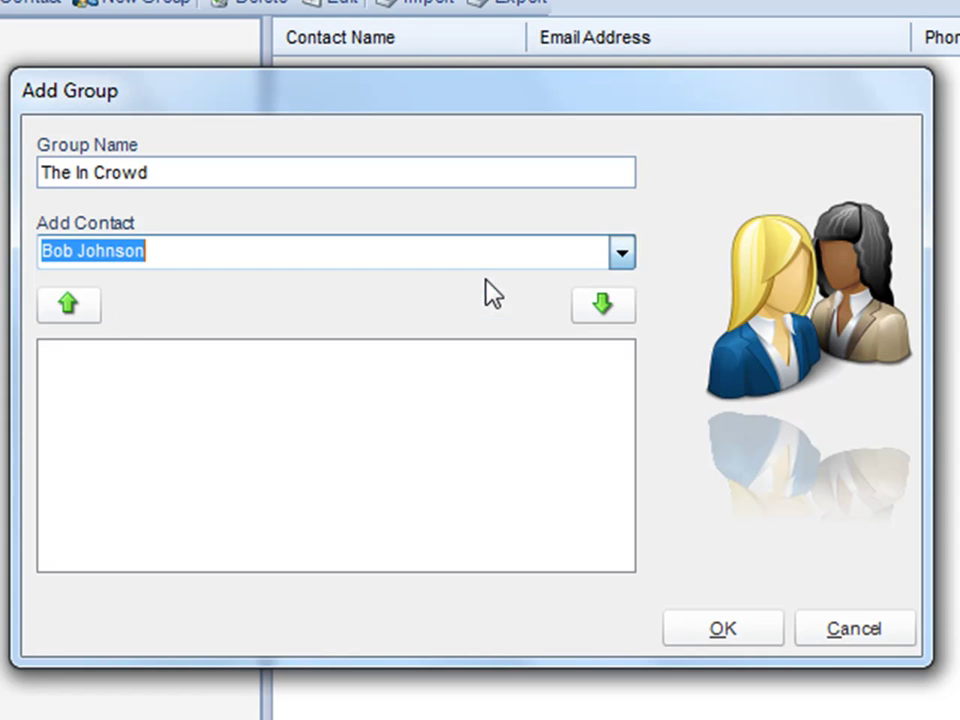
{"action": "left_click", "coordinate": [603, 305]}
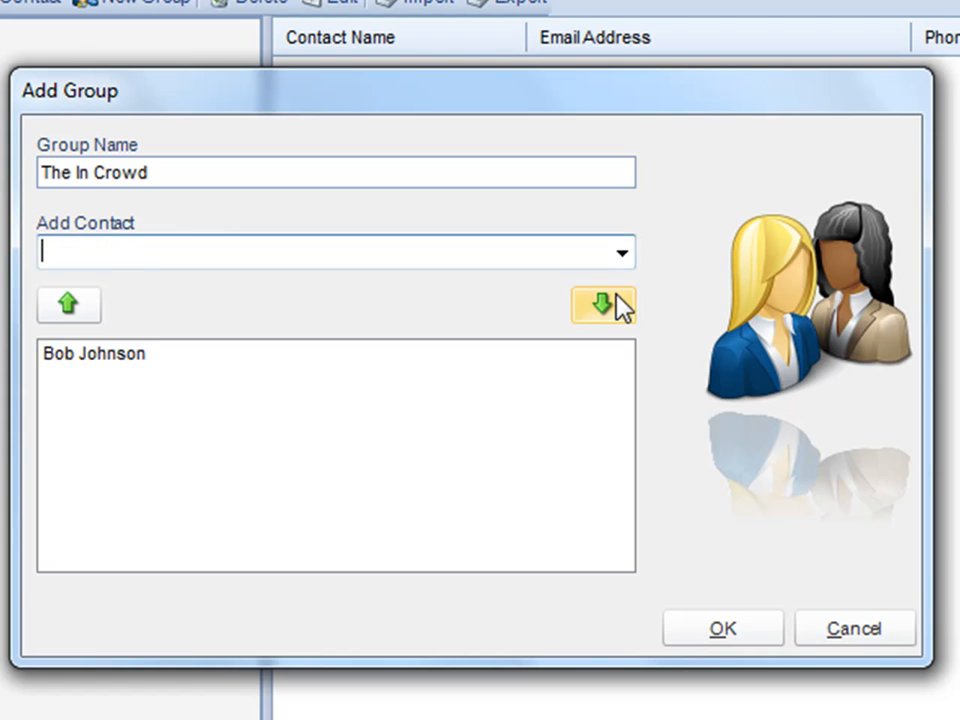
{"action": "left_click", "coordinate": [176, 366]}
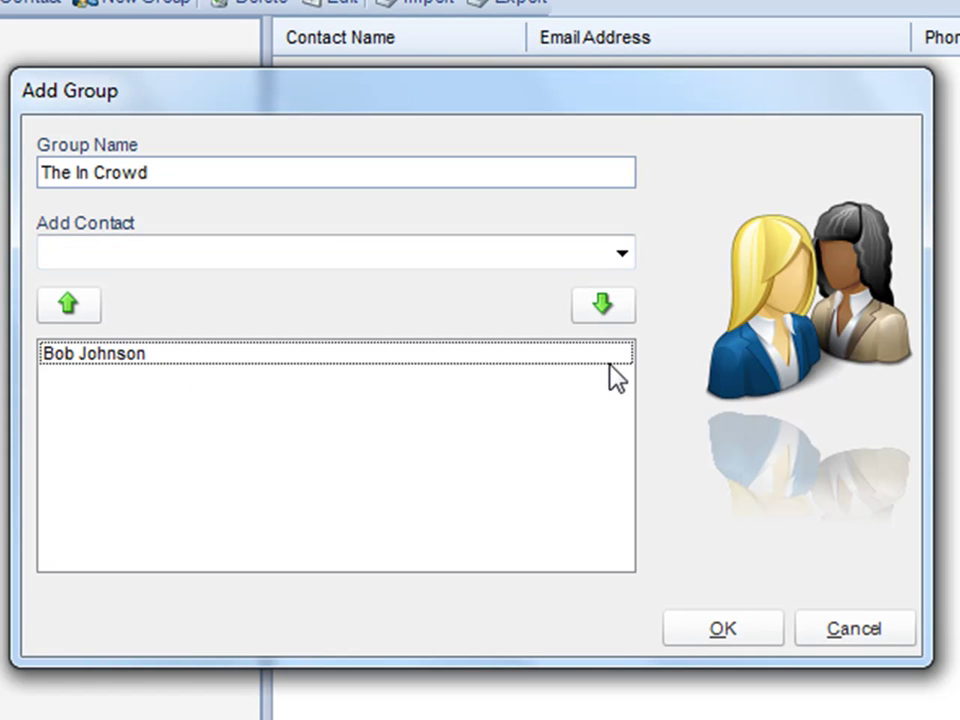
{"action": "left_click", "coordinate": [622, 253]}
{"action": "left_click", "coordinate": [515, 284]}
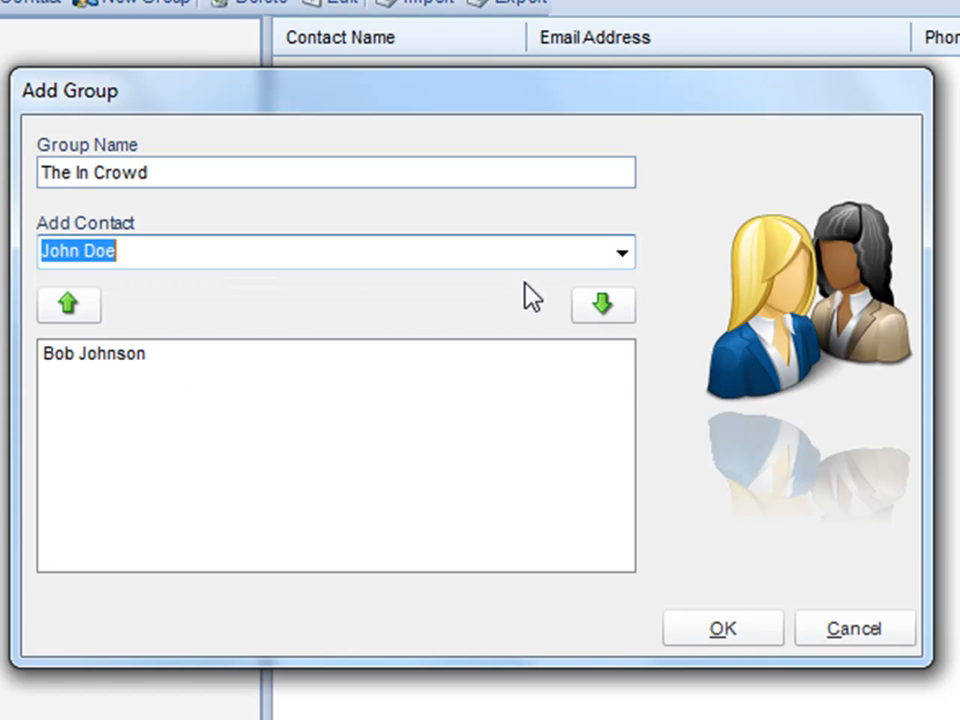
{"action": "left_click", "coordinate": [614, 320]}
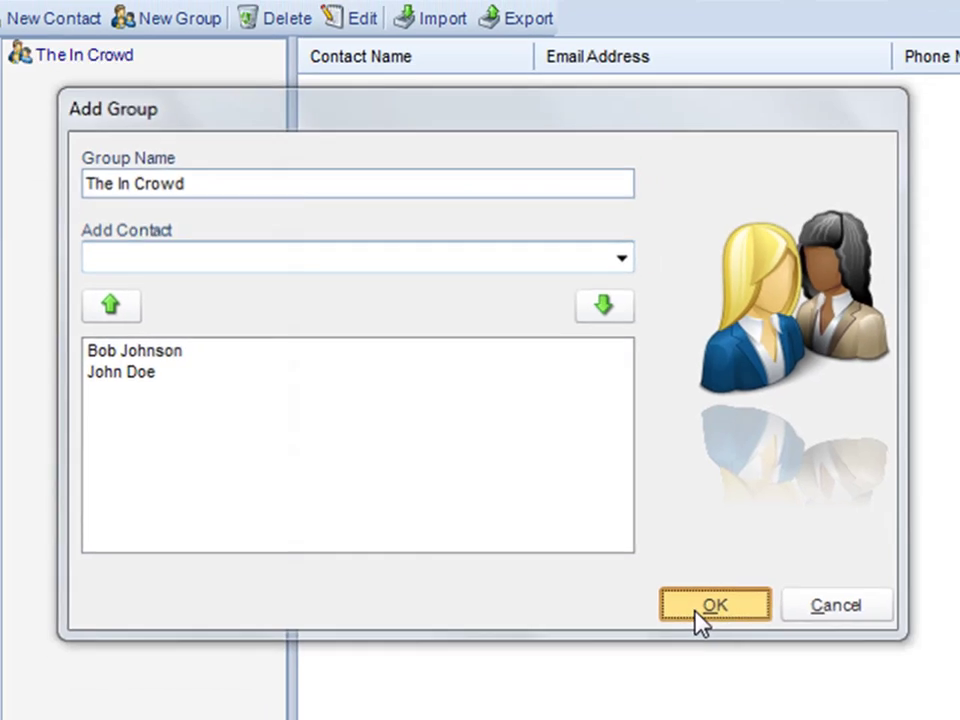
Create The In Crowd group and view its members Bob Johnson and John Doe
{"action": "left_click", "coordinate": [703, 645]}
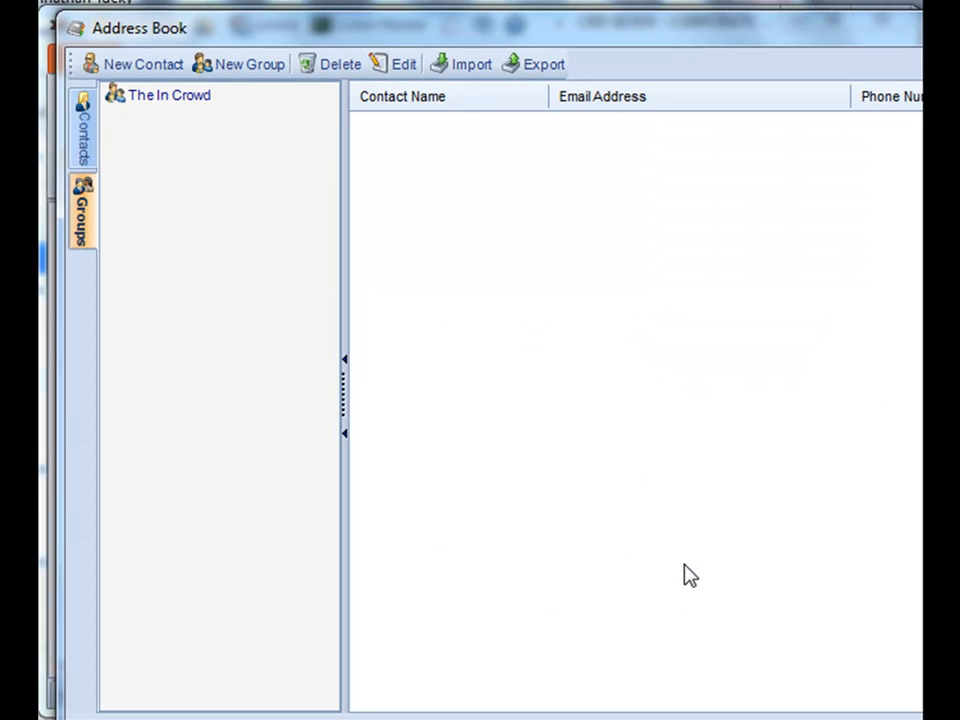
{"action": "left_click", "coordinate": [168, 100]}
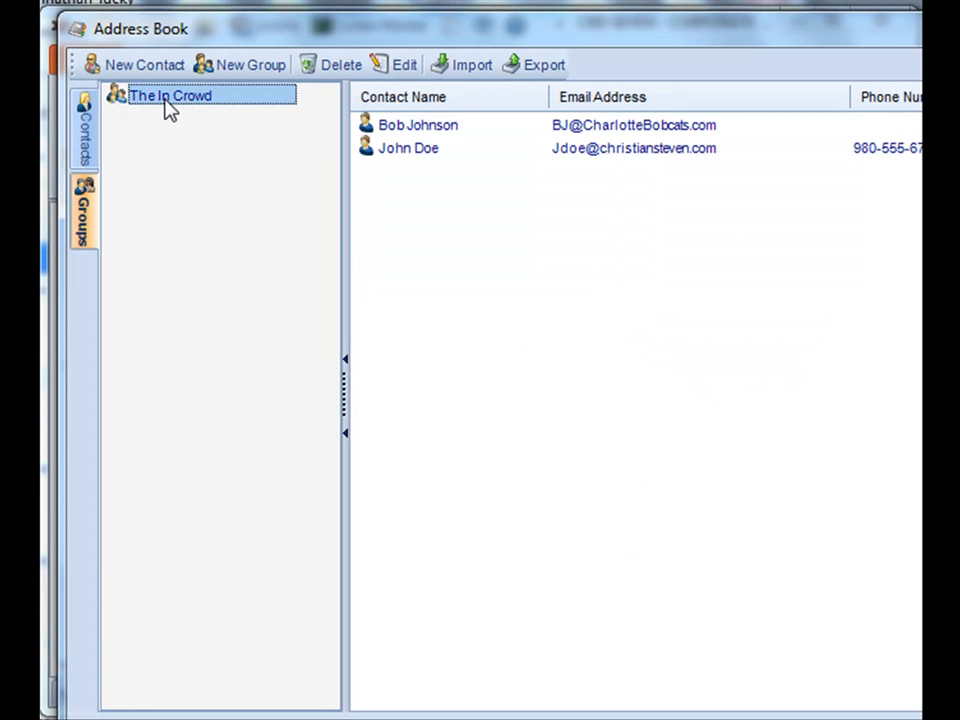
{"action": "left_click", "coordinate": [436, 134]}
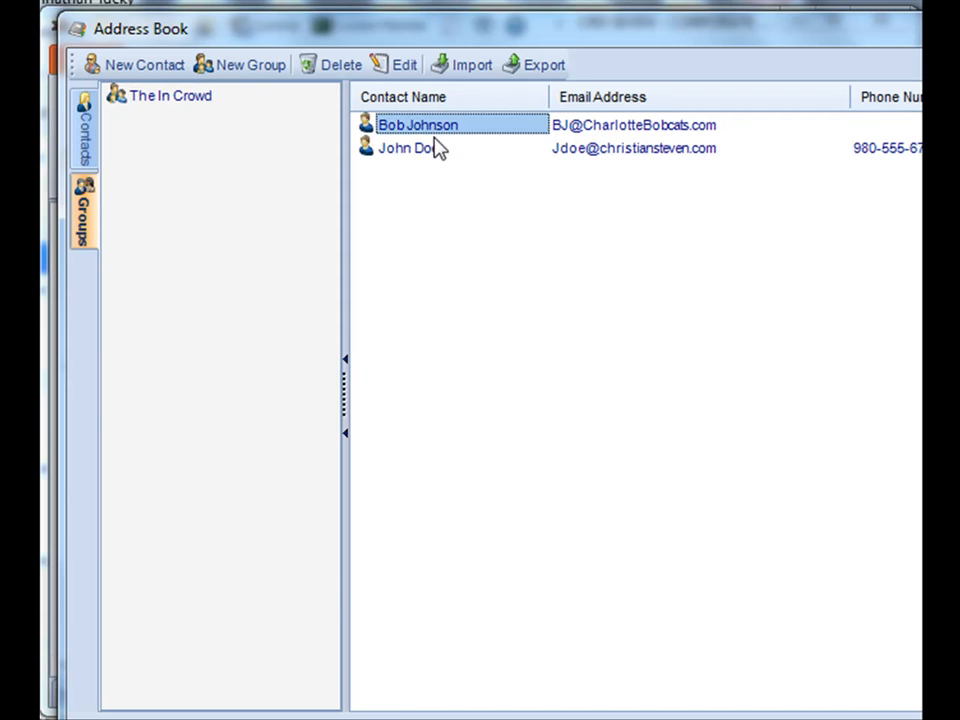
{"action": "double_click", "coordinate": [430, 148]}
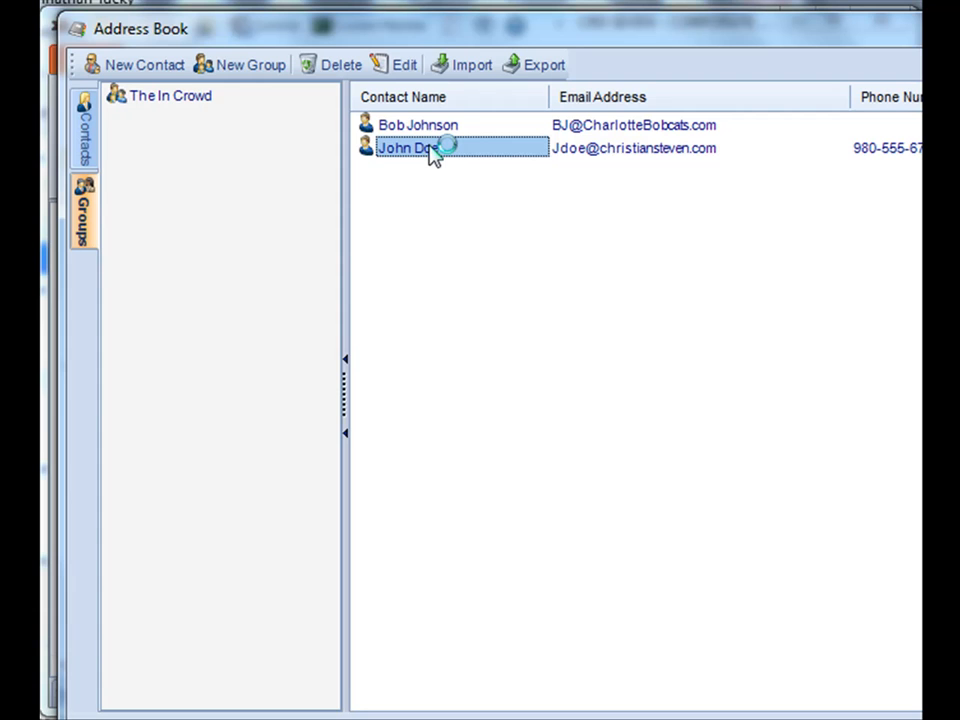
{"action": "left_click", "coordinate": [456, 66]}
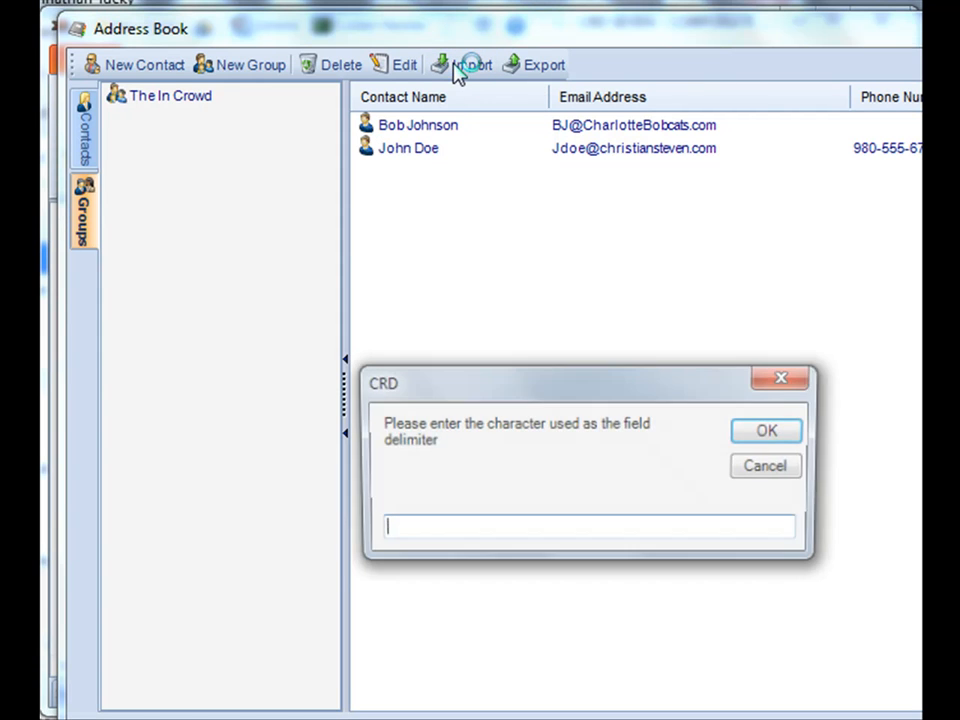
{"action": "left_click_drag", "start_coordinate": [471, 381], "coordinate": [425, 203]}
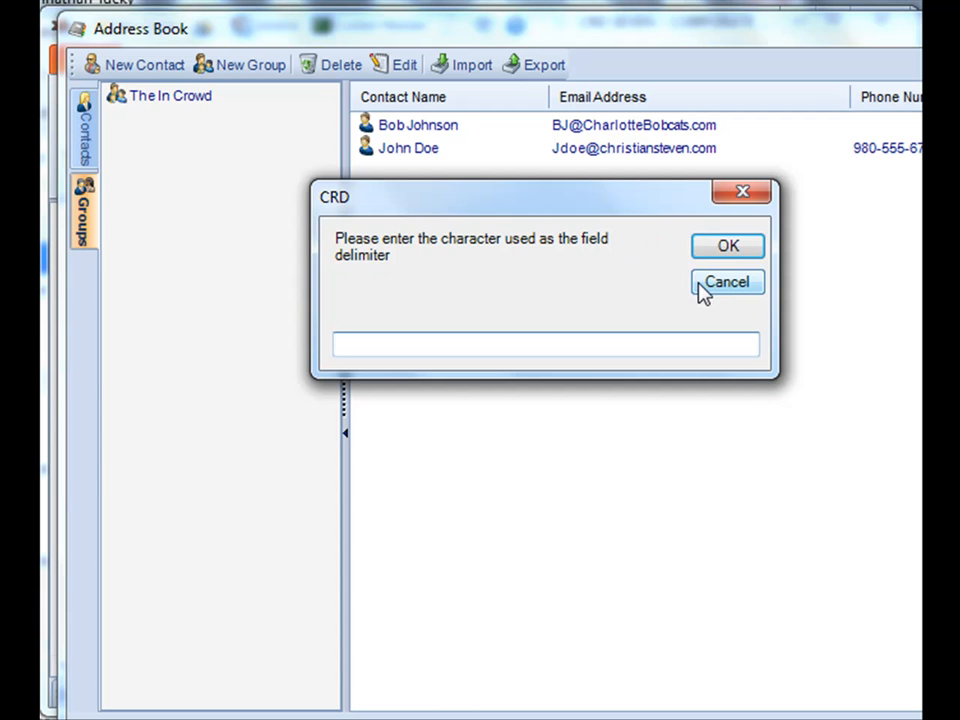
{"action": "left_click", "coordinate": [720, 285]}
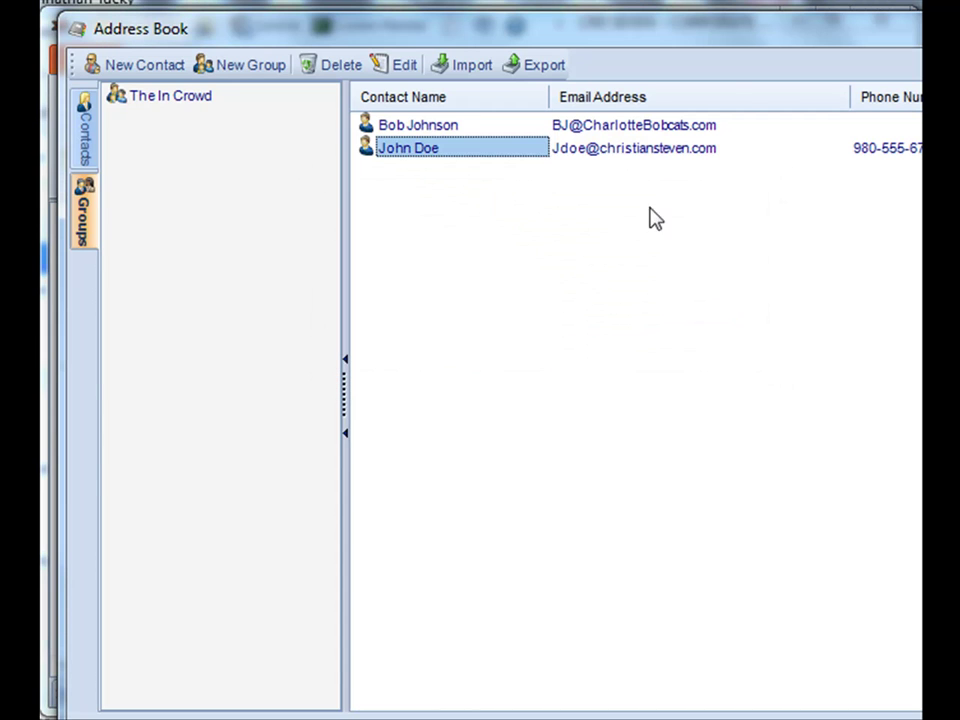
{"action": "left_click", "coordinate": [520, 65]}
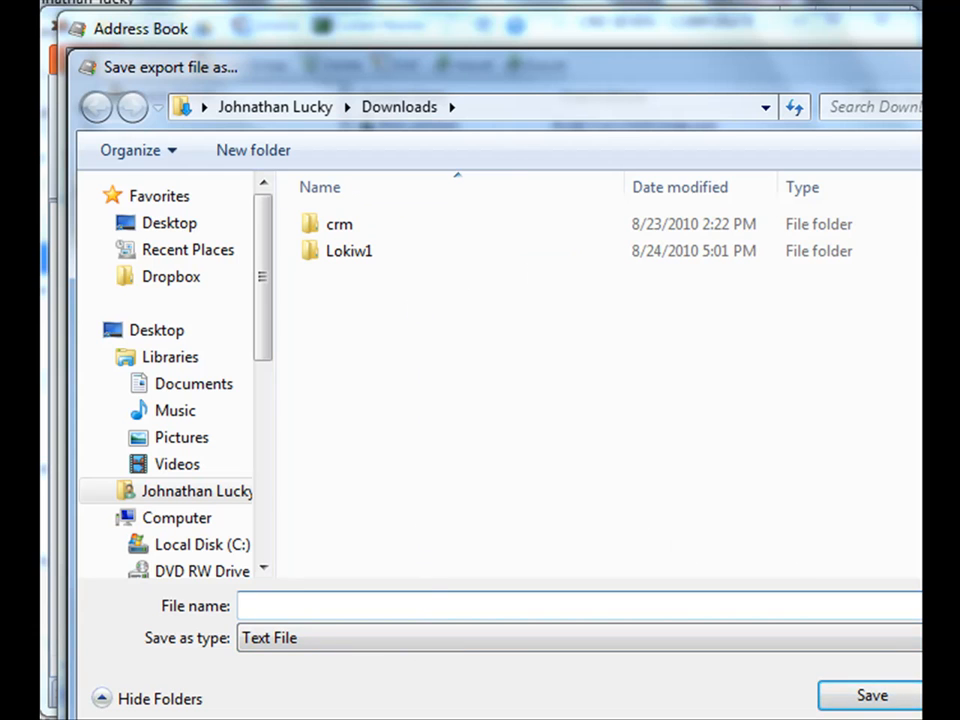
{"action": "key", "text": "Escape"}
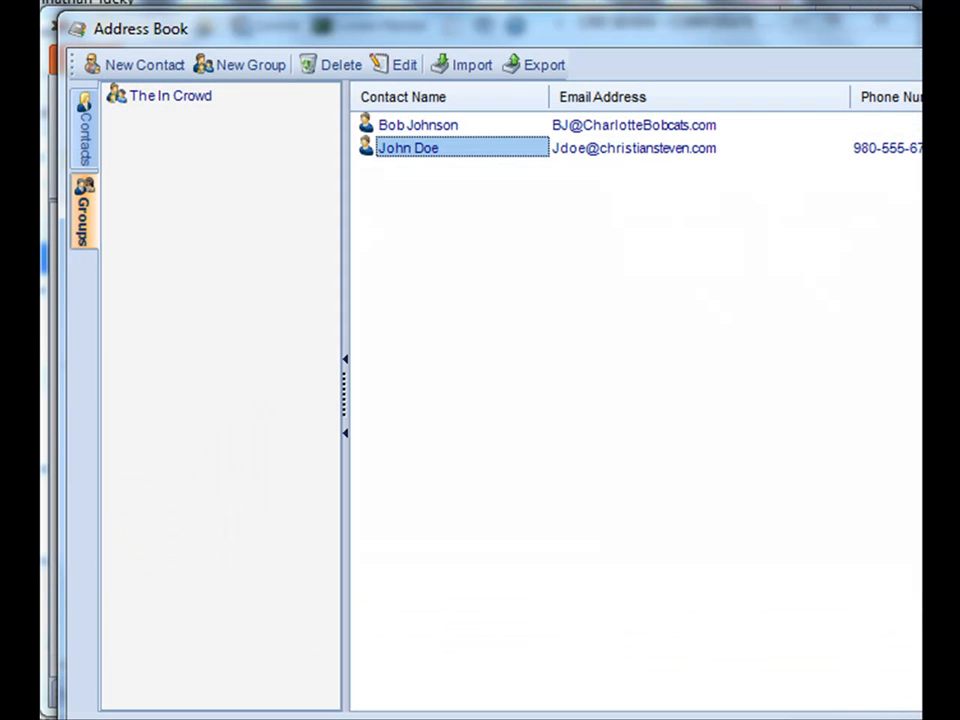